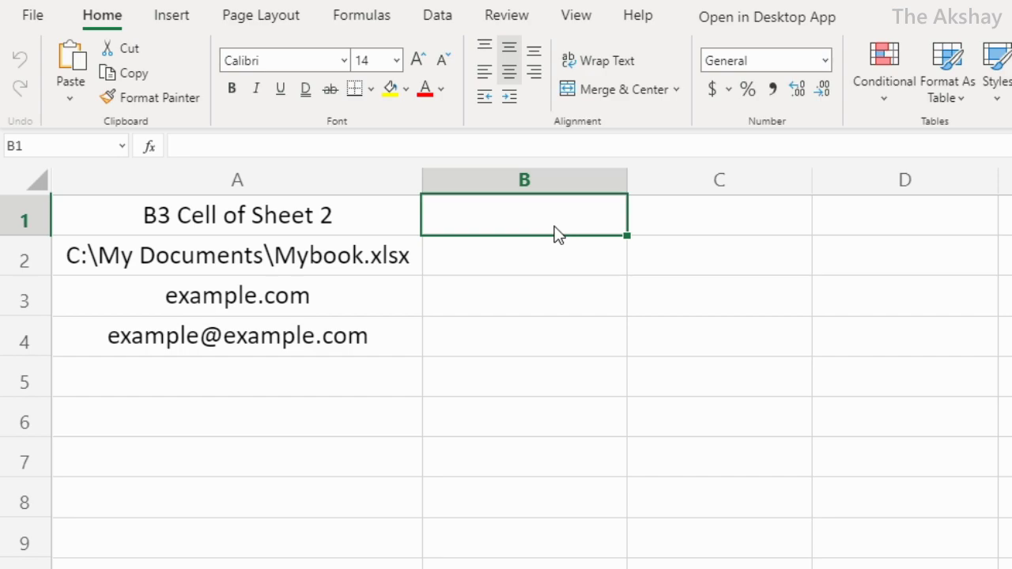
Start a HYPERLINK formula in B1 targeting "#sheet2!b3", then cancel the stray B2 entry
text(=hyper)
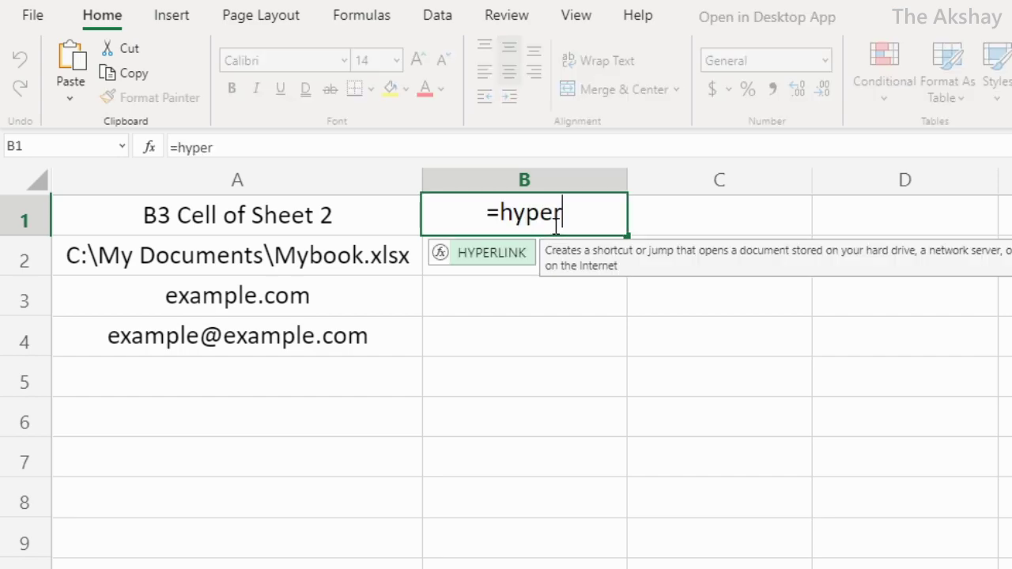
key(Tab)
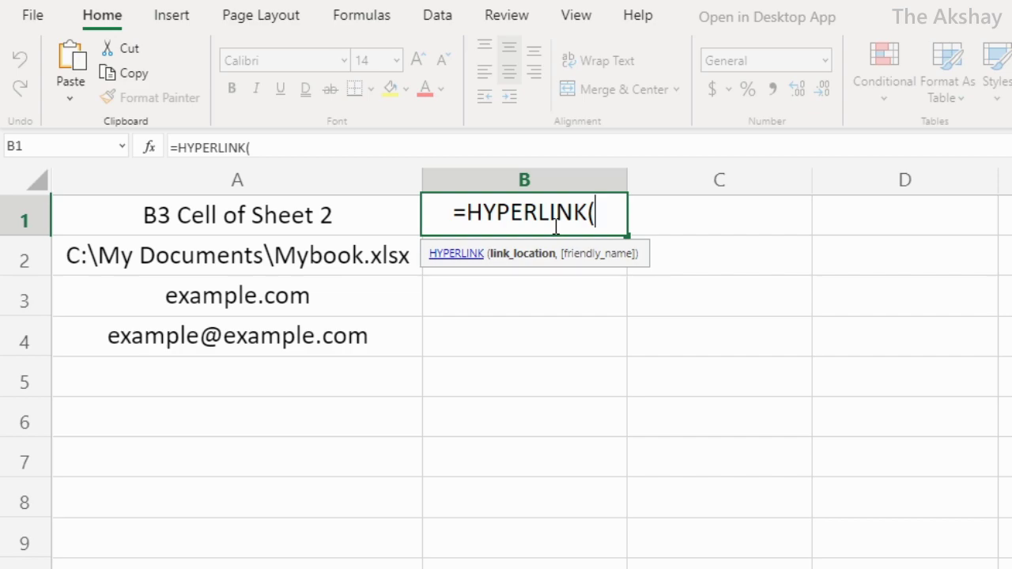
text("#sheet)
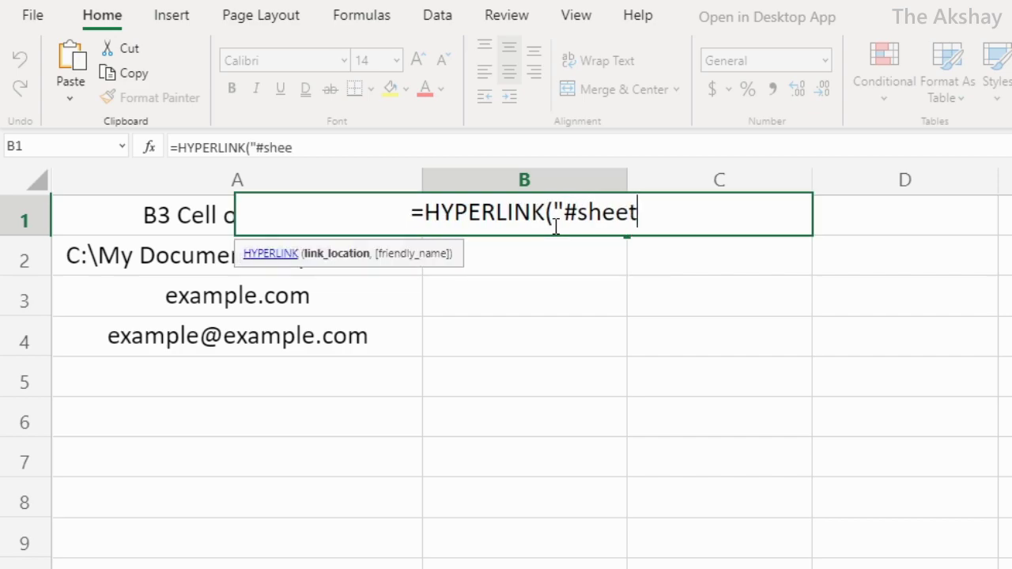
text(2!)
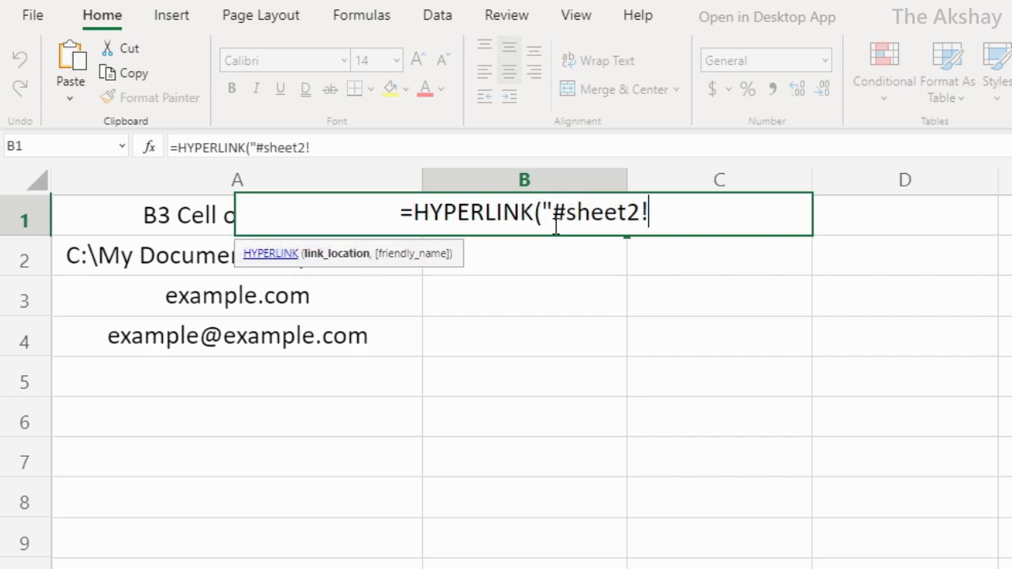
text(b3)
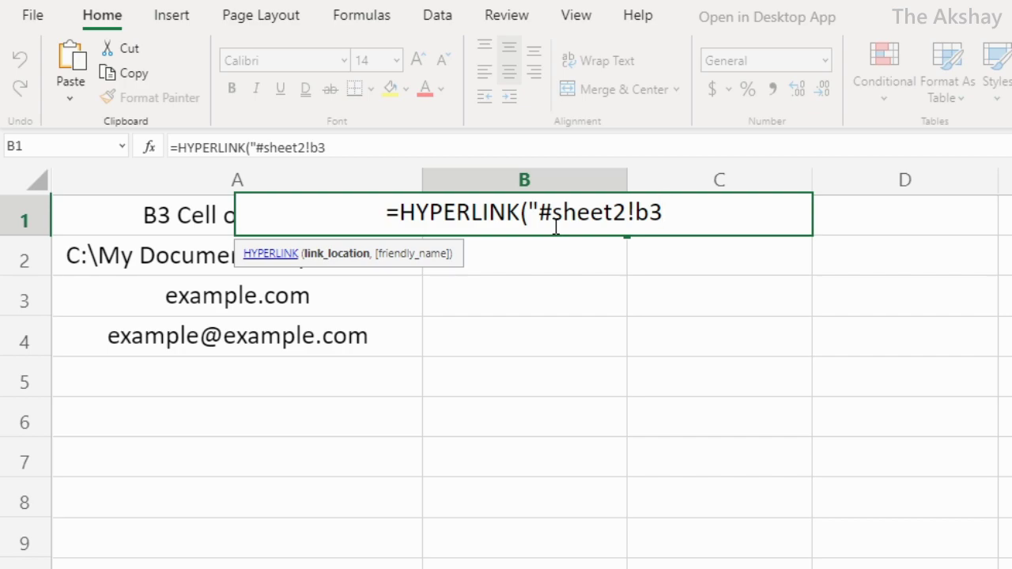
text(",)
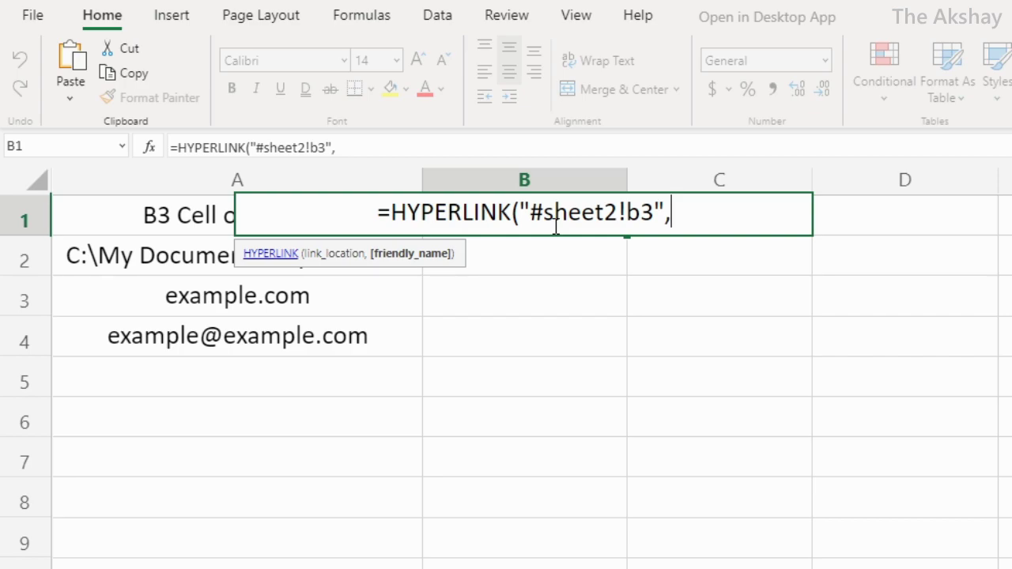
key(Return)
text([)
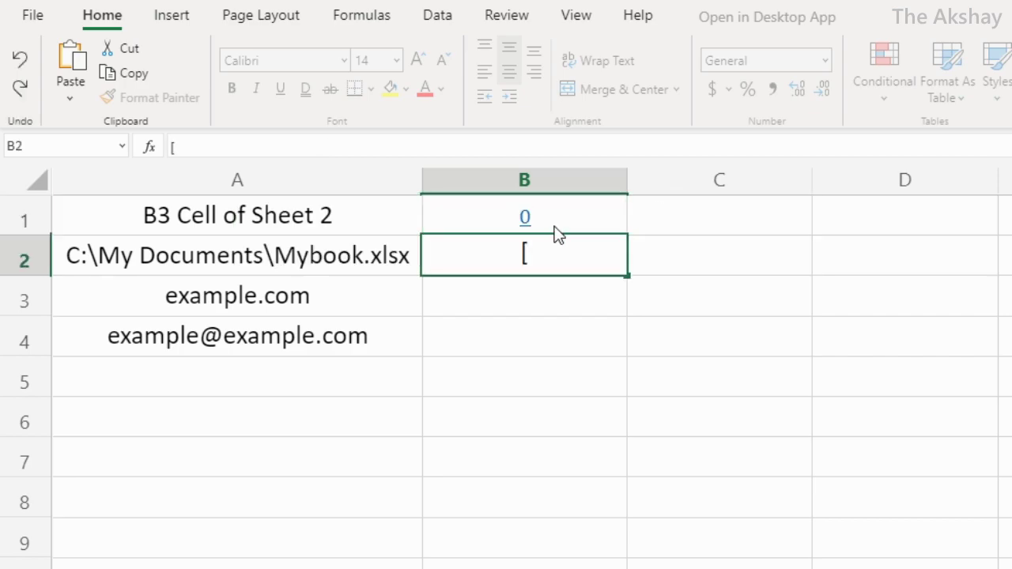
key(Escape)
Finish B1's formula with link text "data" and test the jump to Sheet2 B3
key(Up)
key(F2)
text("#sheet2!b3",)
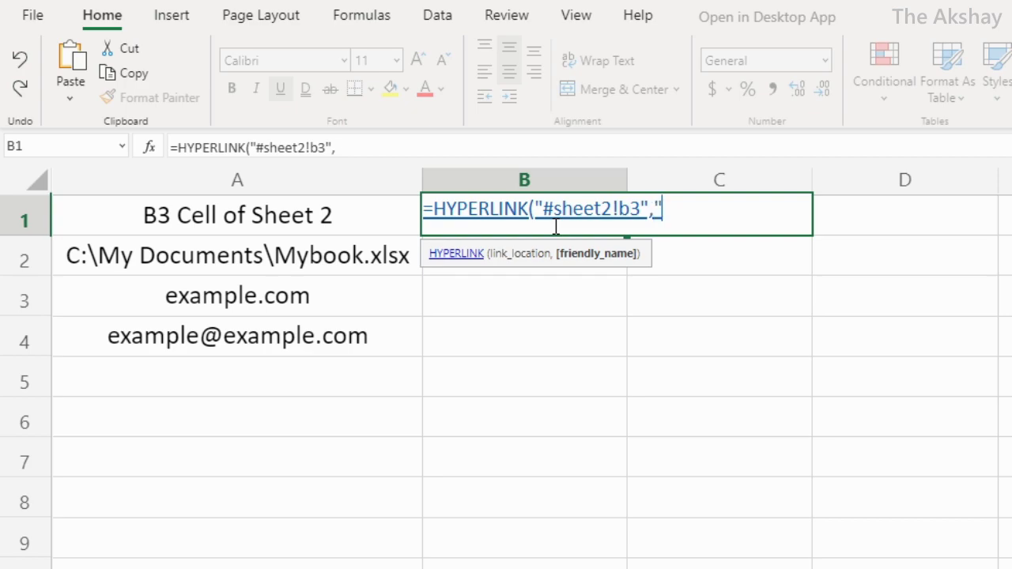
text(data"))
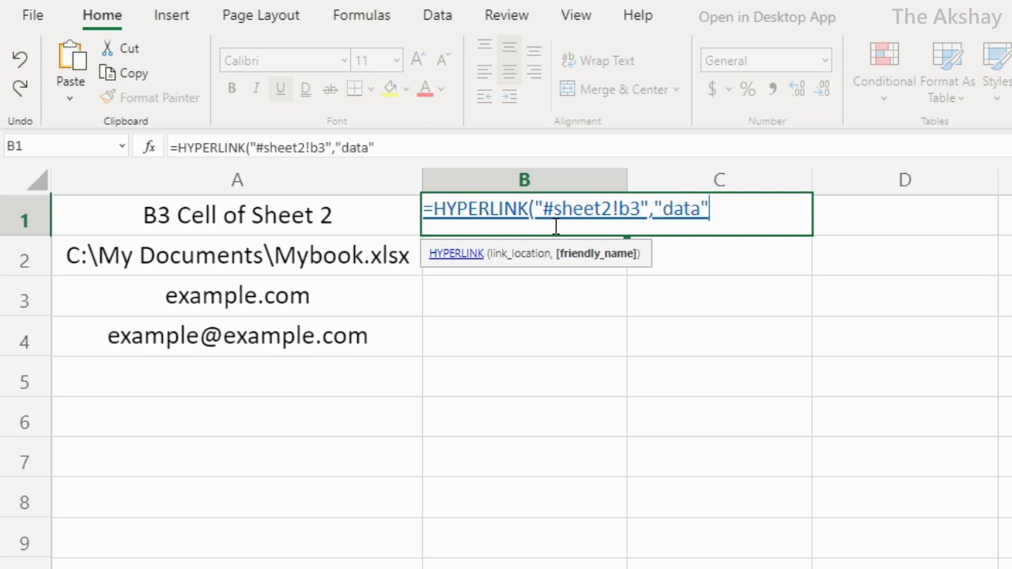
key(Return)
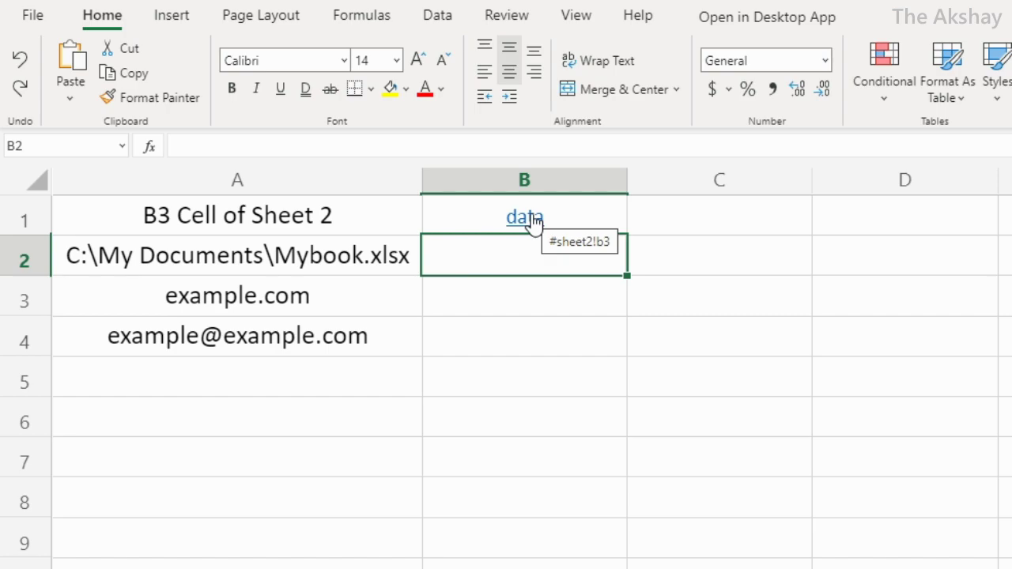
click(533, 220)
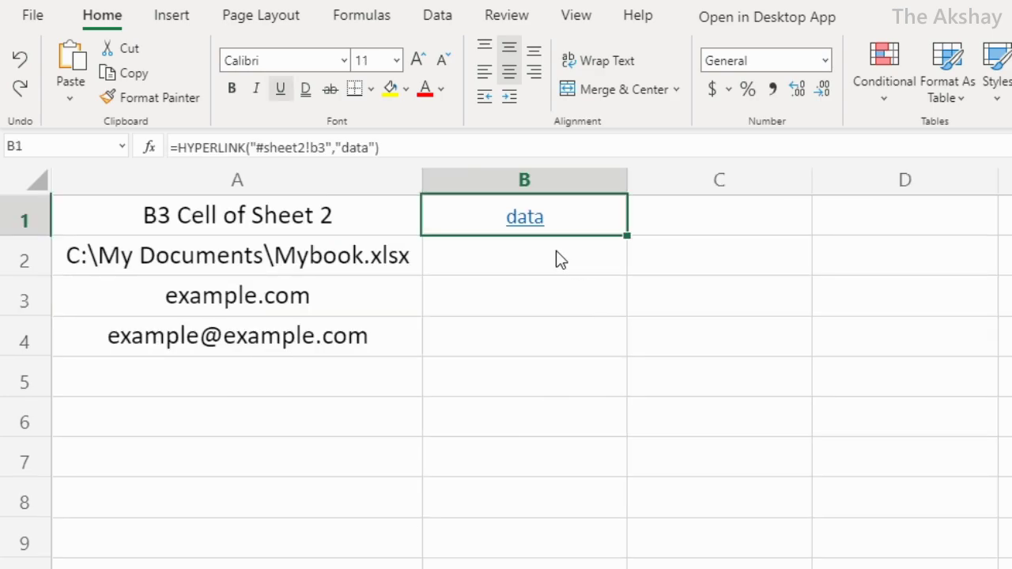
Enter =HYPERLINK(A2,"mybook") in B2 to link the workbook path in A2
click(555, 261)
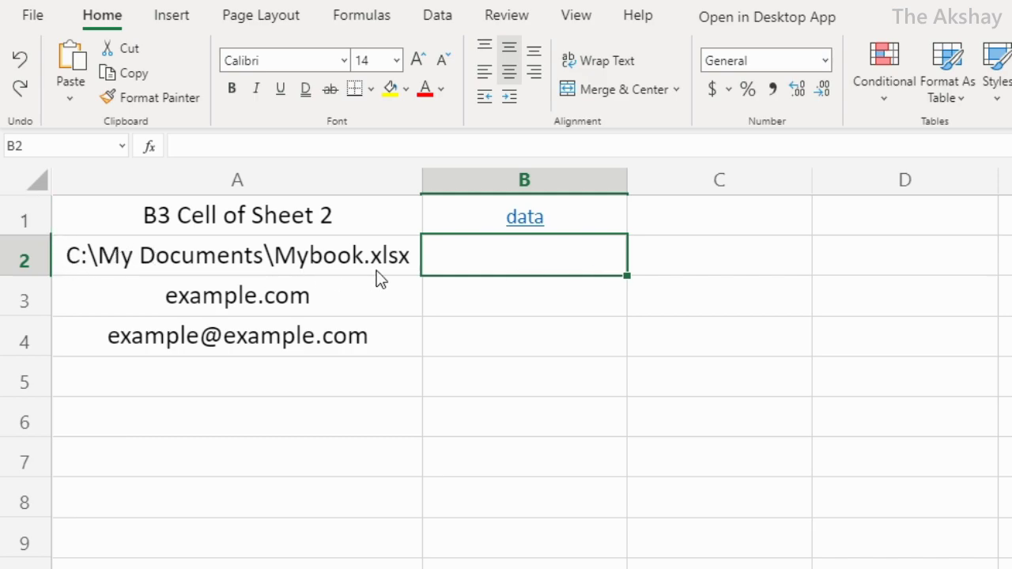
text(=)
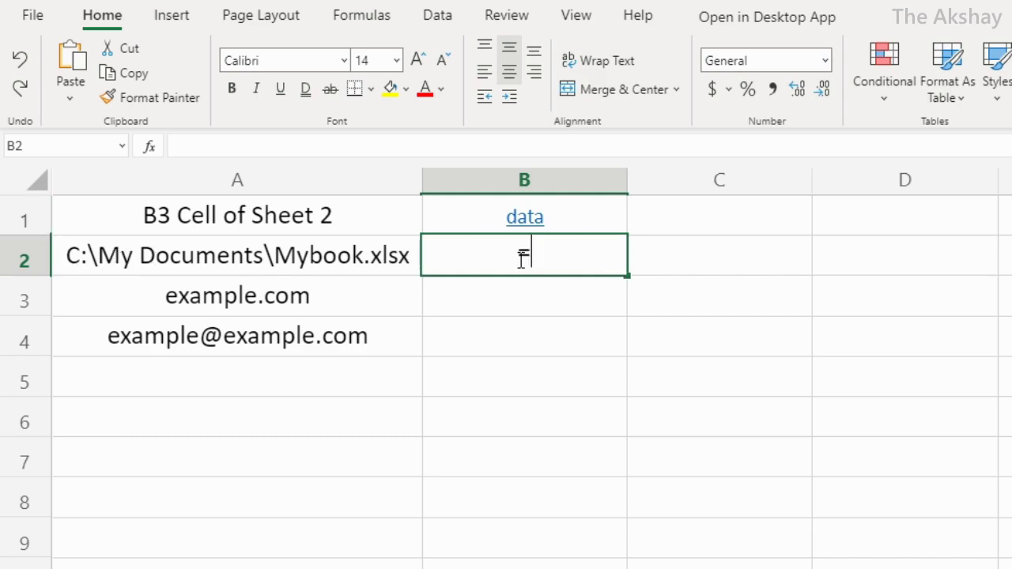
text(hyp)
key(Tab)
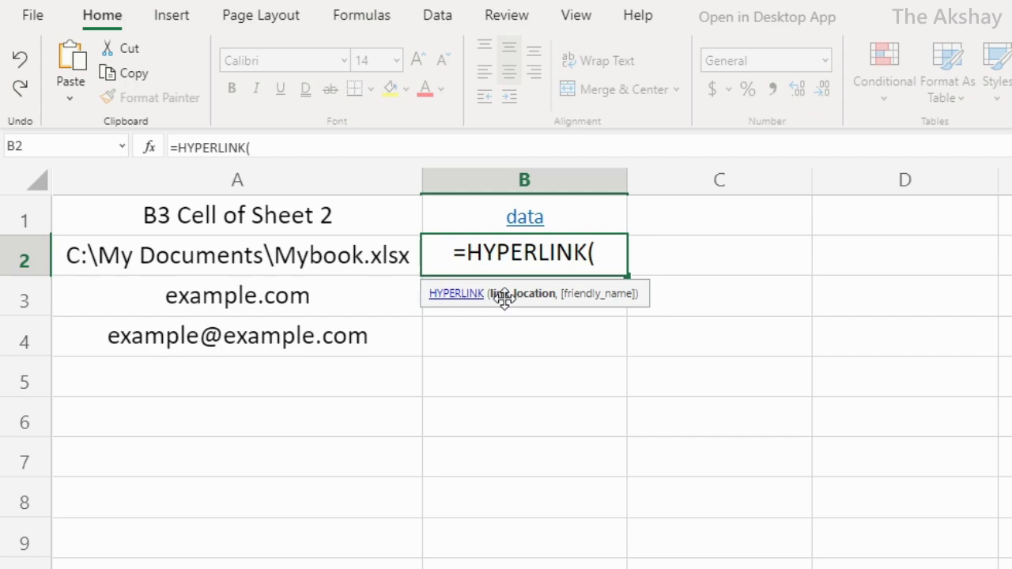
click(400, 253)
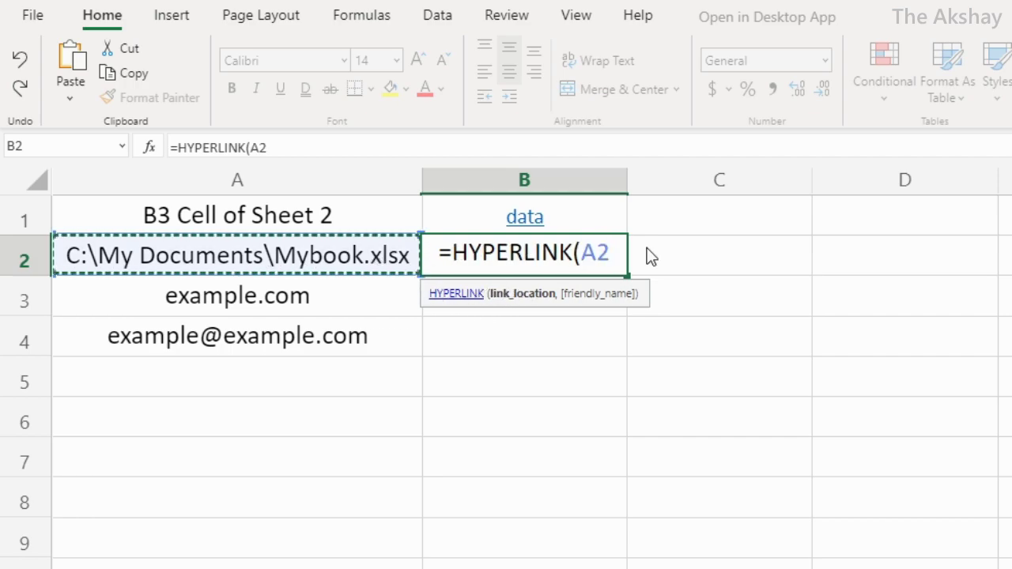
text(,")
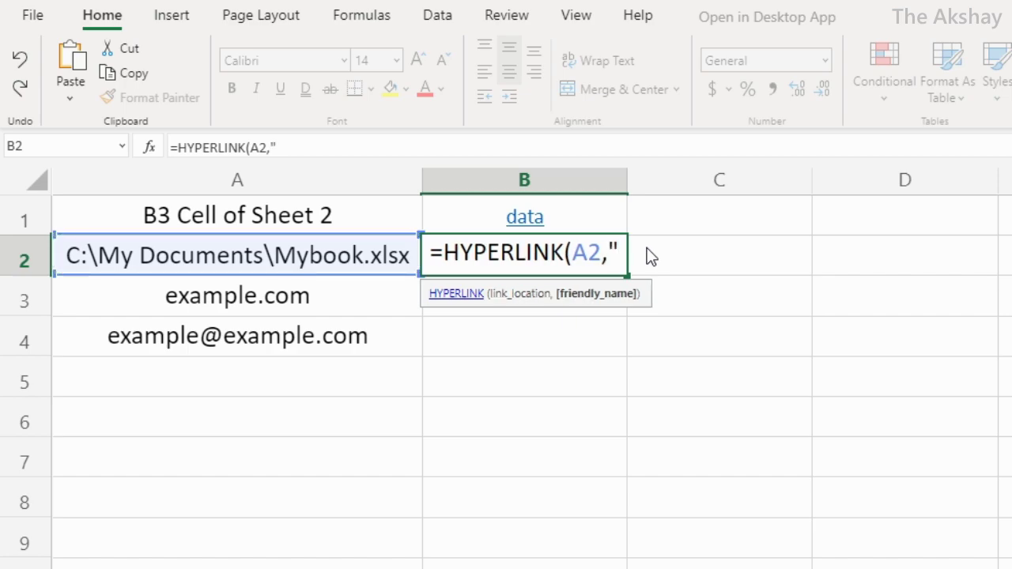
text(mu)
key(BackSpace)
text(y)
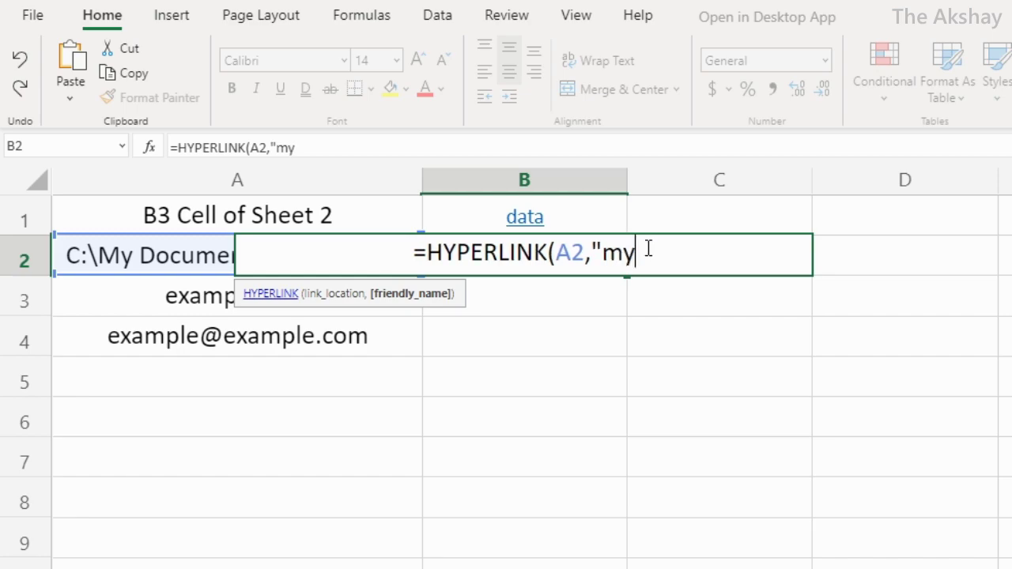
text(book")
key(Return)
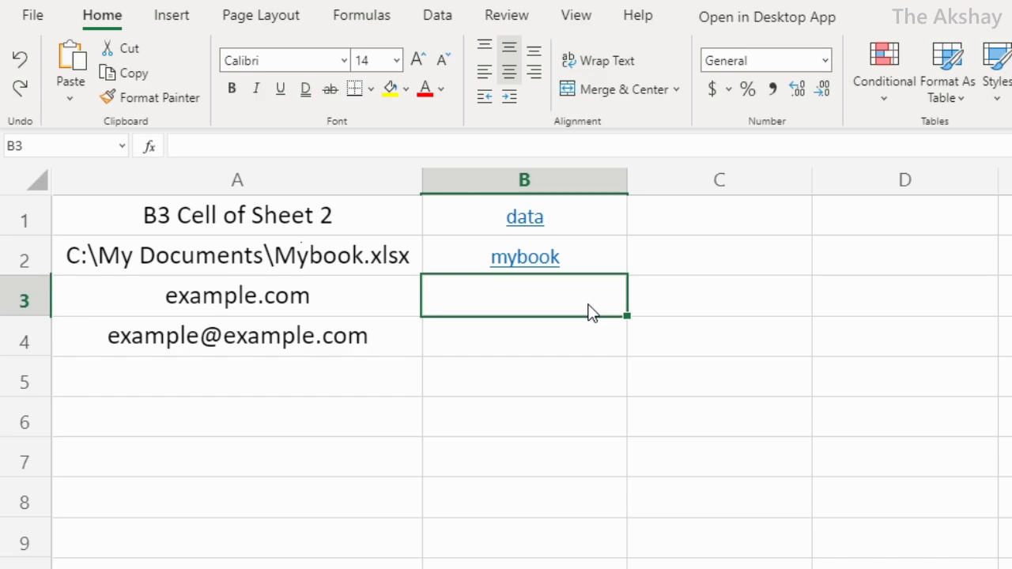
Enter =HYPERLINK("example.com") in B3 as the website link
text(=hyp)
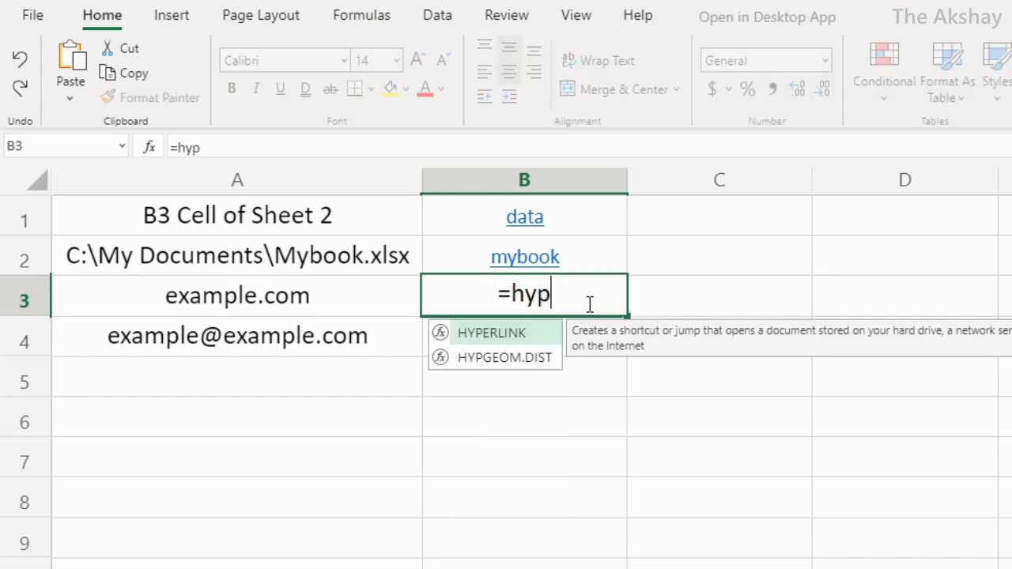
key(Tab)
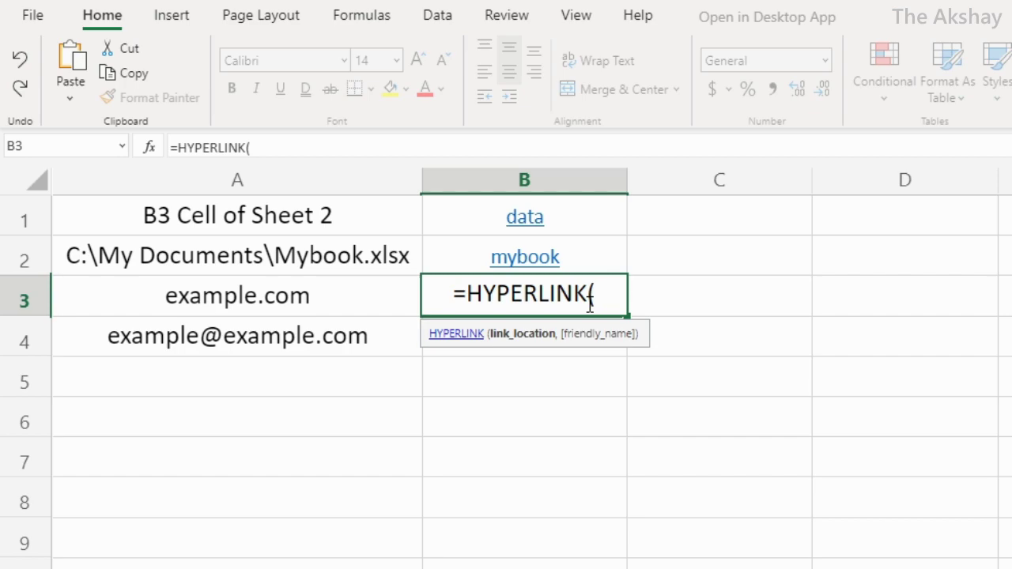
click(312, 304)
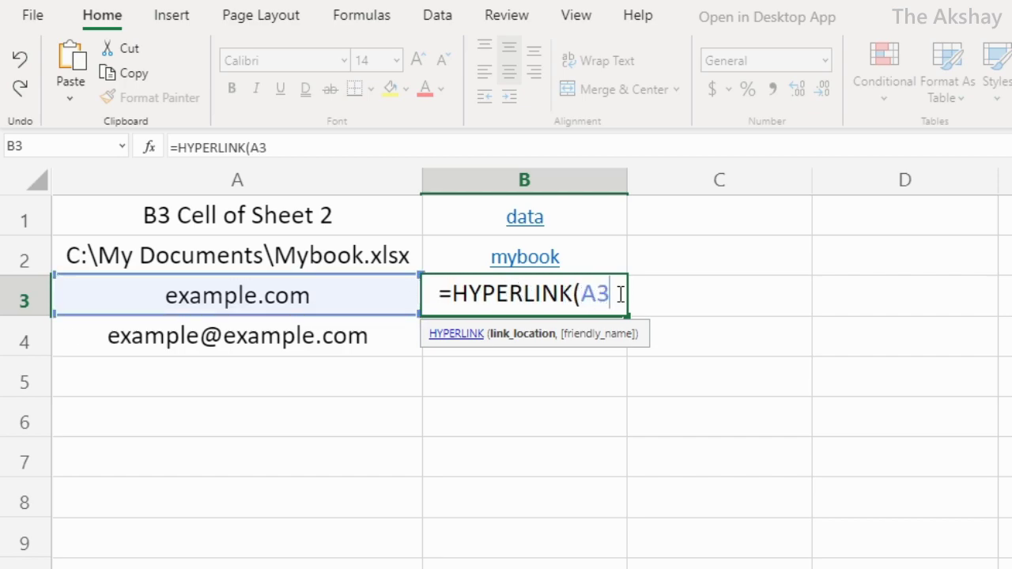
key(BackSpace)
key(BackSpace)
text("example.com")
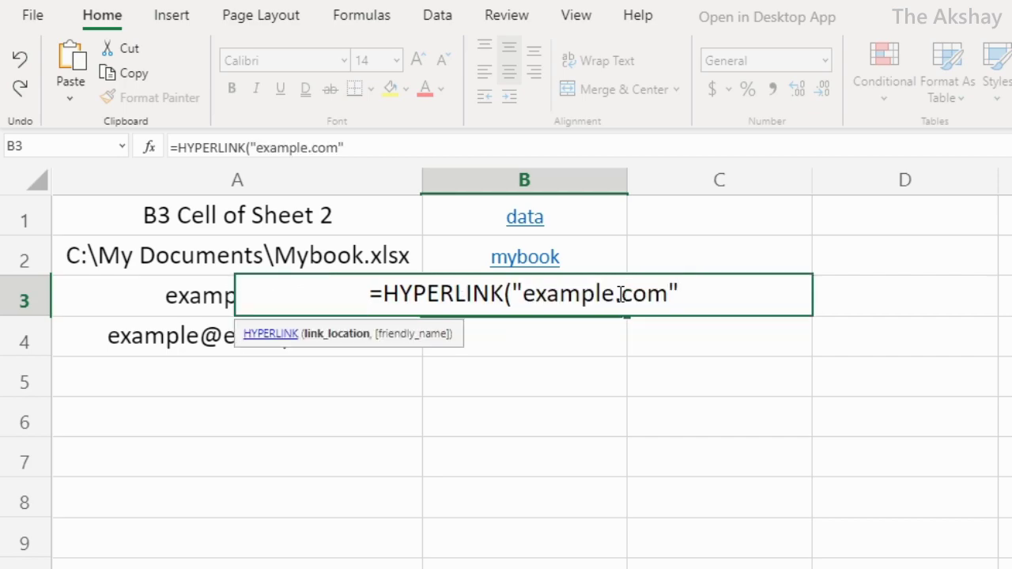
key(Return)
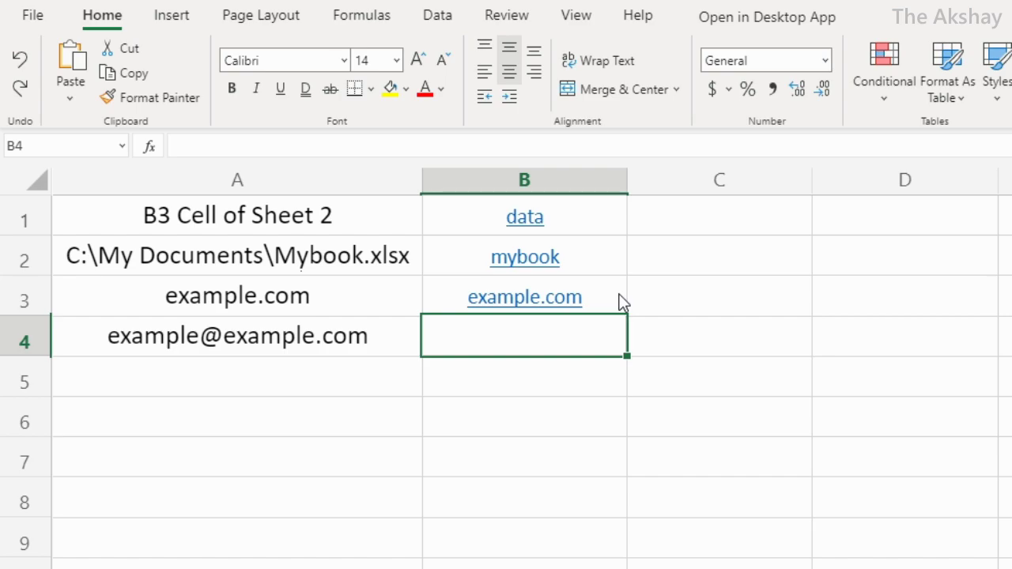
Review B3's formula without changing it, then select B4
click(622, 301)
double_click(621, 299)
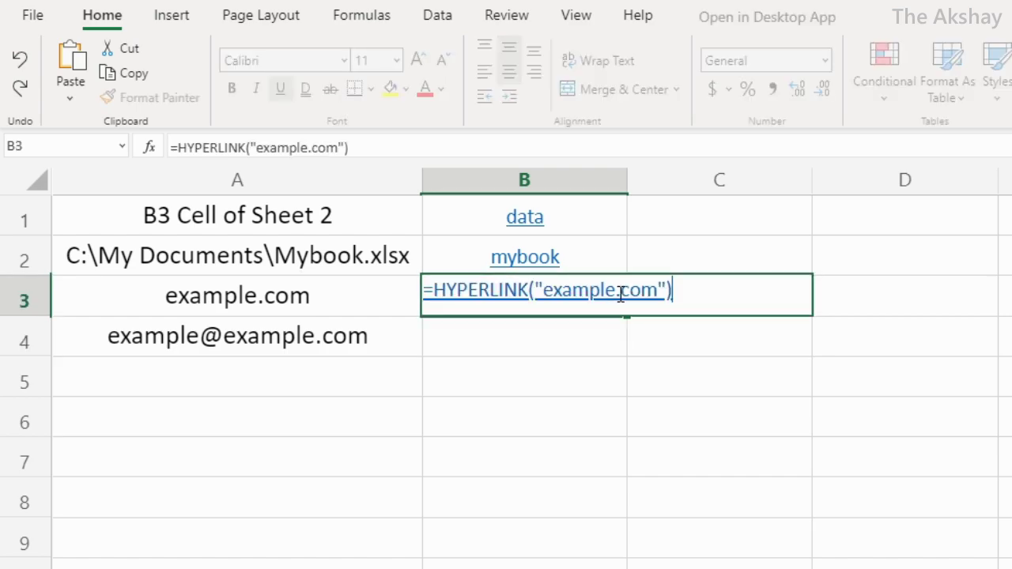
click(659, 290)
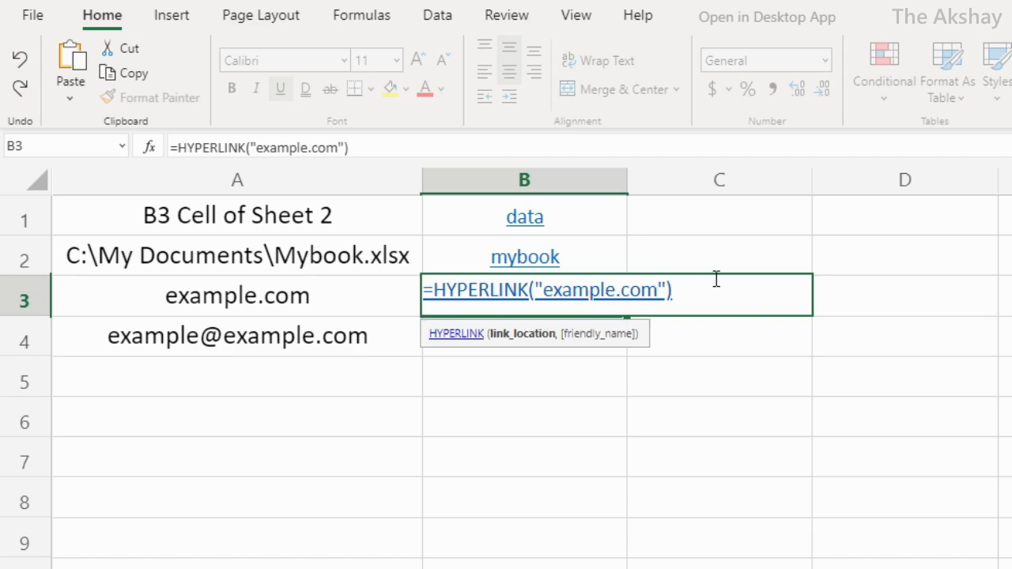
key(Escape)
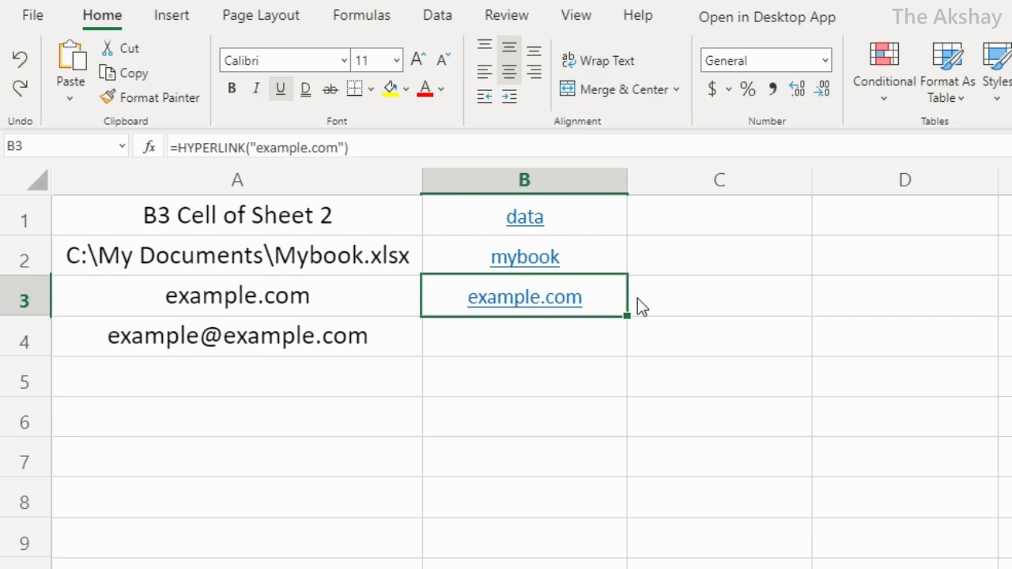
click(560, 339)
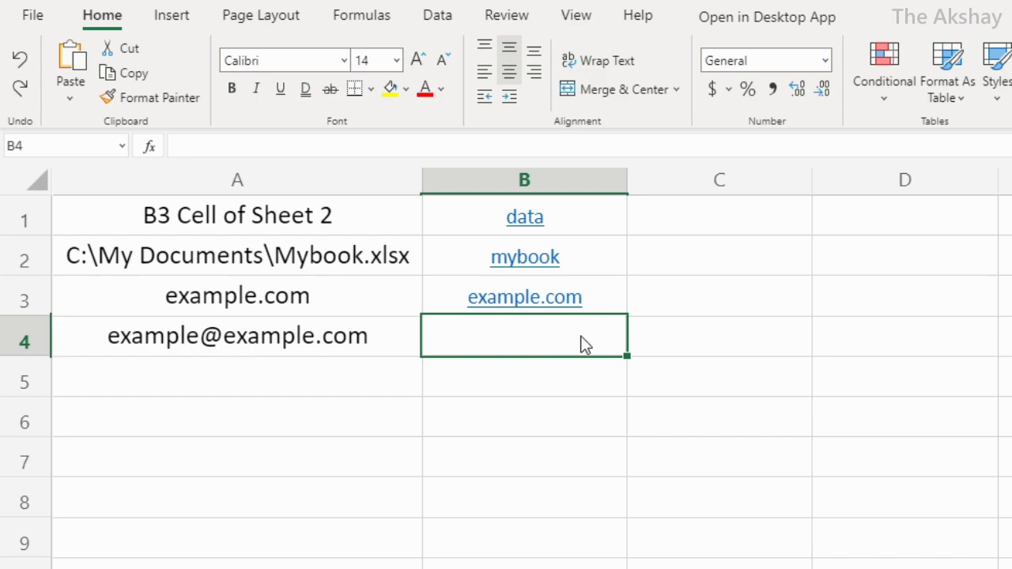
Begin a HYPERLINK formula in B4 with "mailto:" as the target prefix
text(=h)
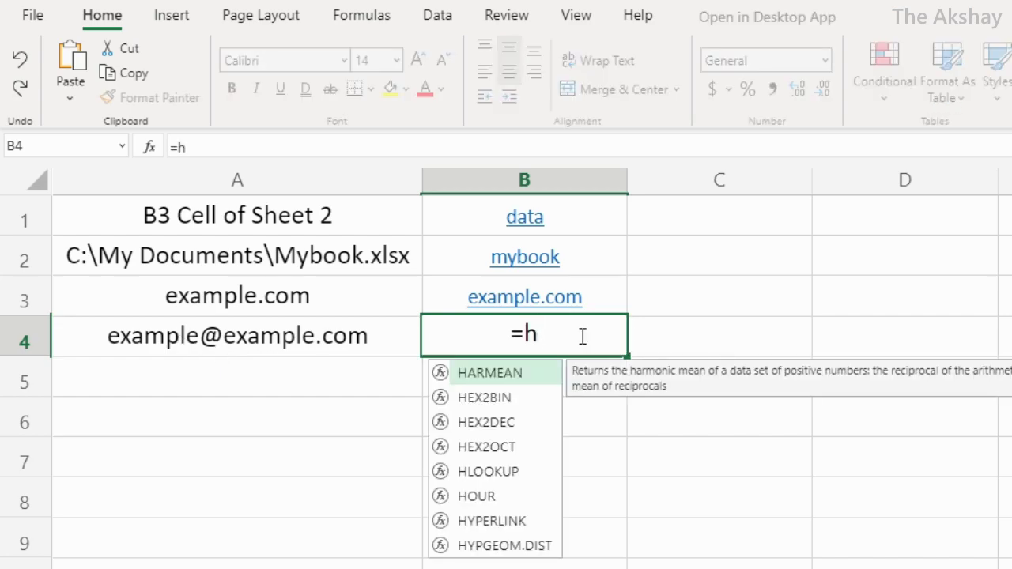
text(u)
key(BackSpace)
text(y)
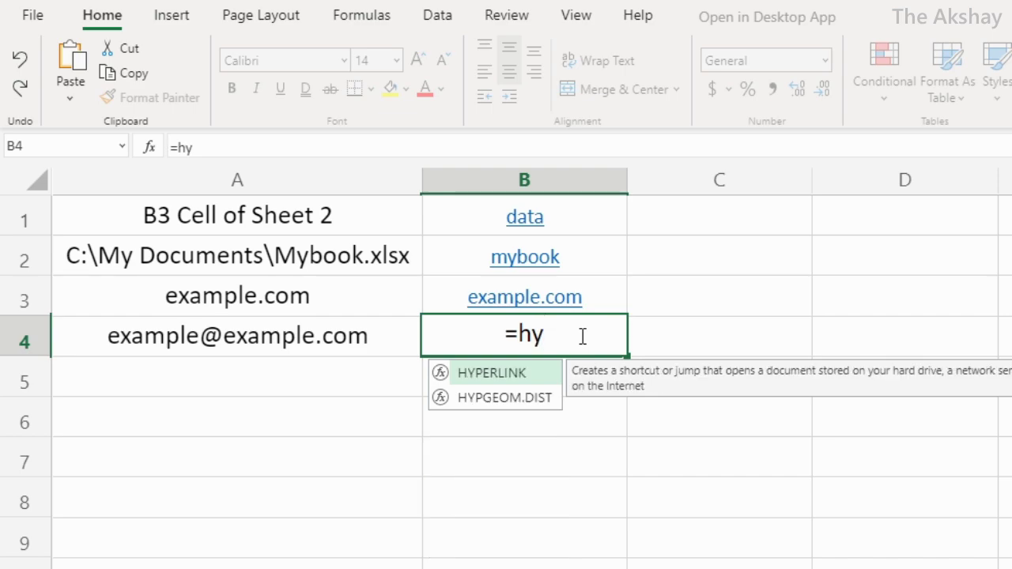
key(Tab)
text(")
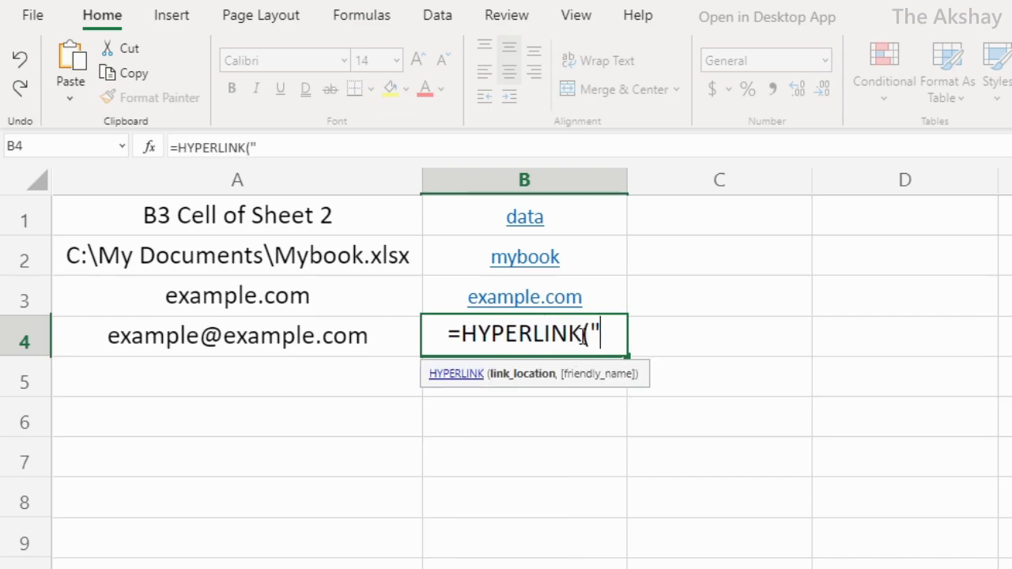
text(mailto)
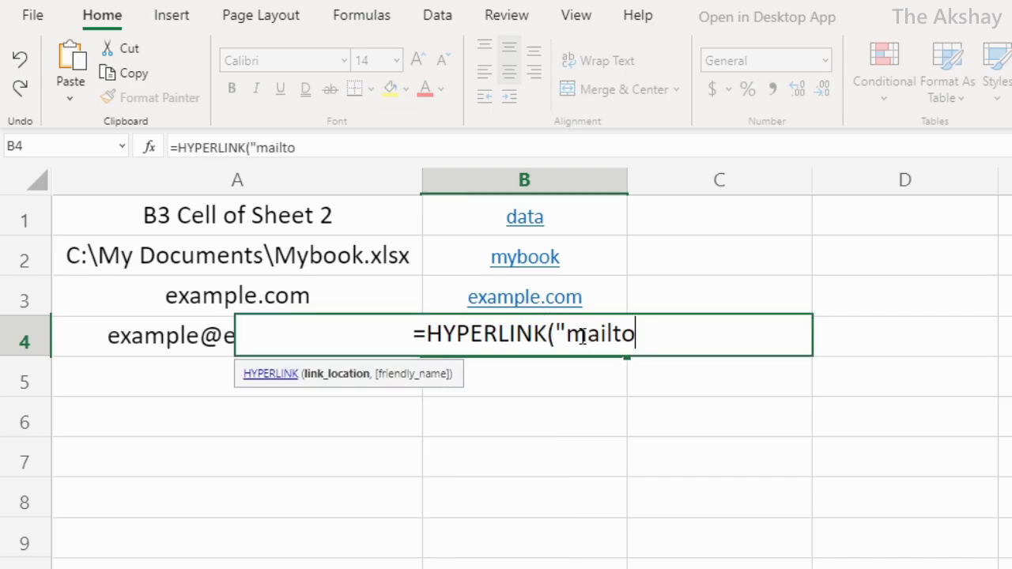
text(:)
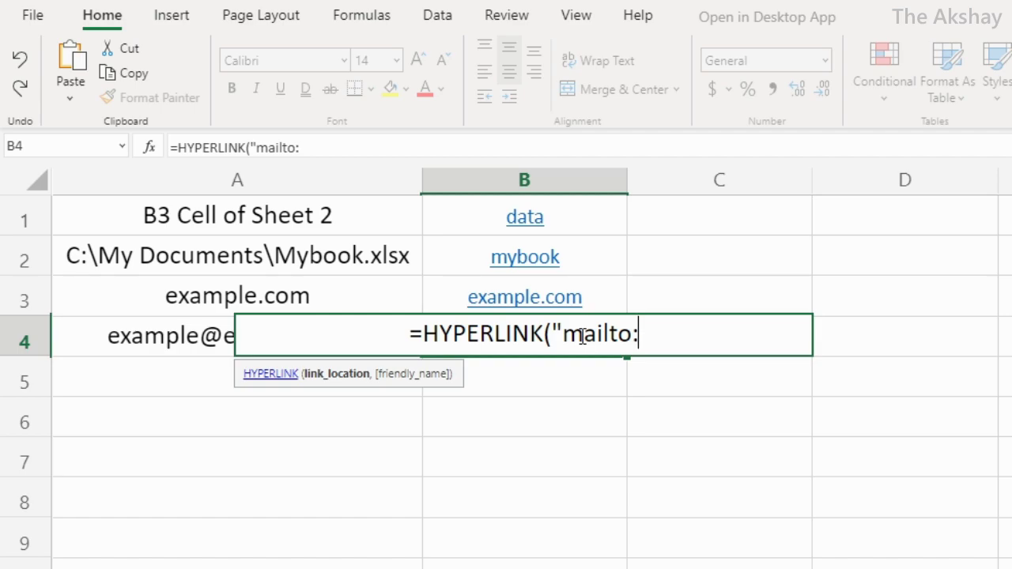
text(")
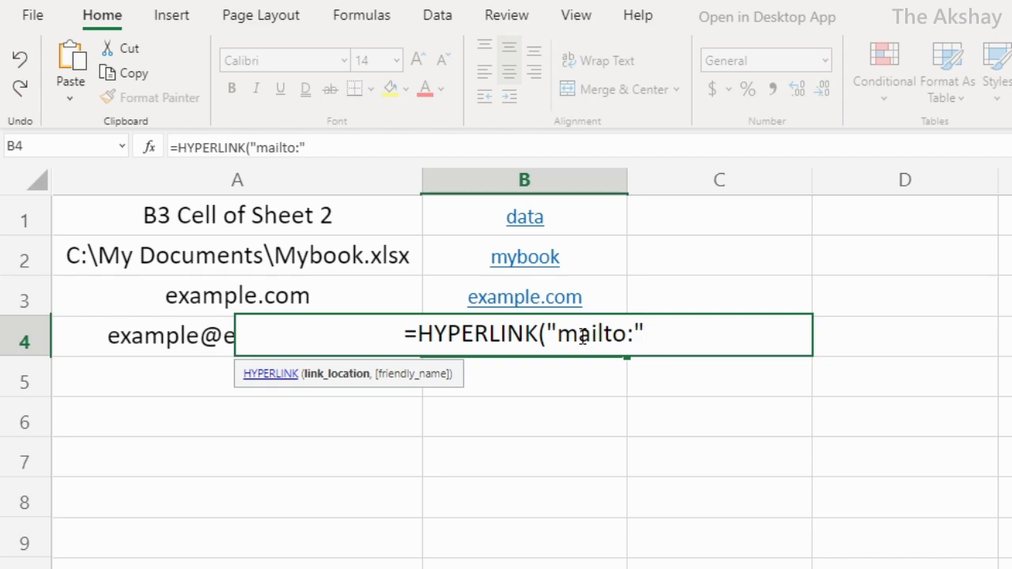
click(164, 339)
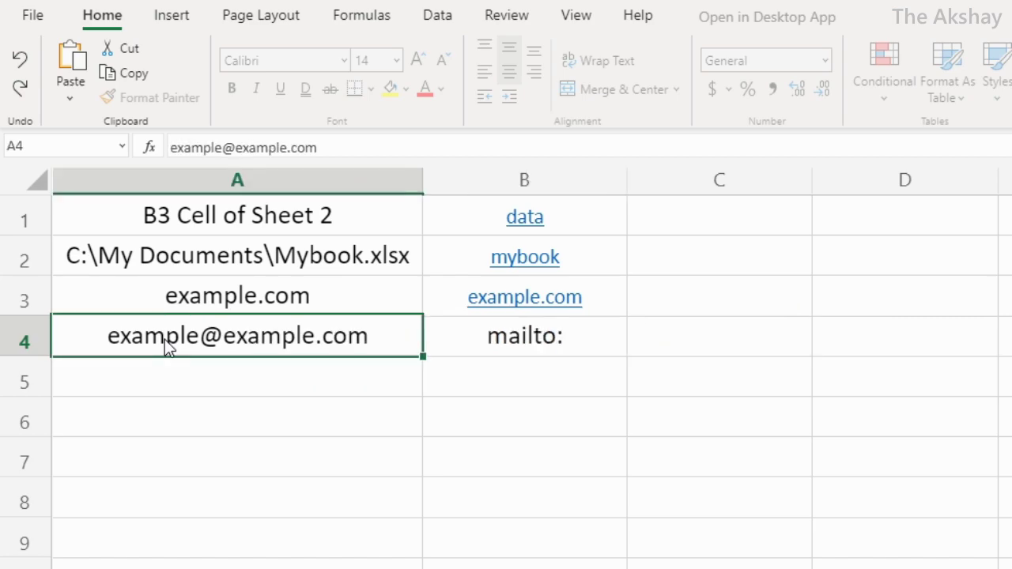
key(F2)
Append &A4 so the mailto target uses the email address in A4
click(573, 337)
key(F2)
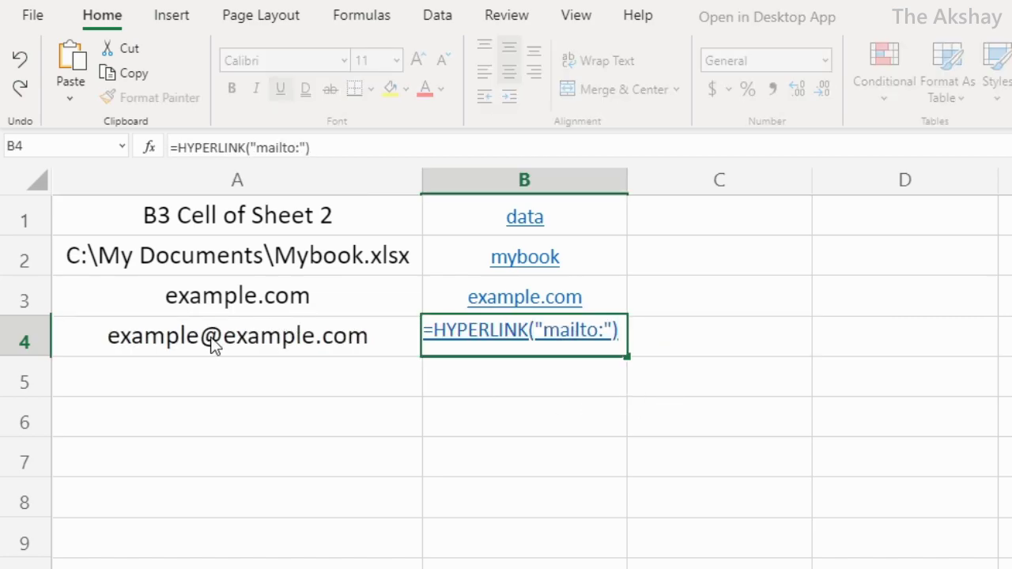
key(Left)
text(&)
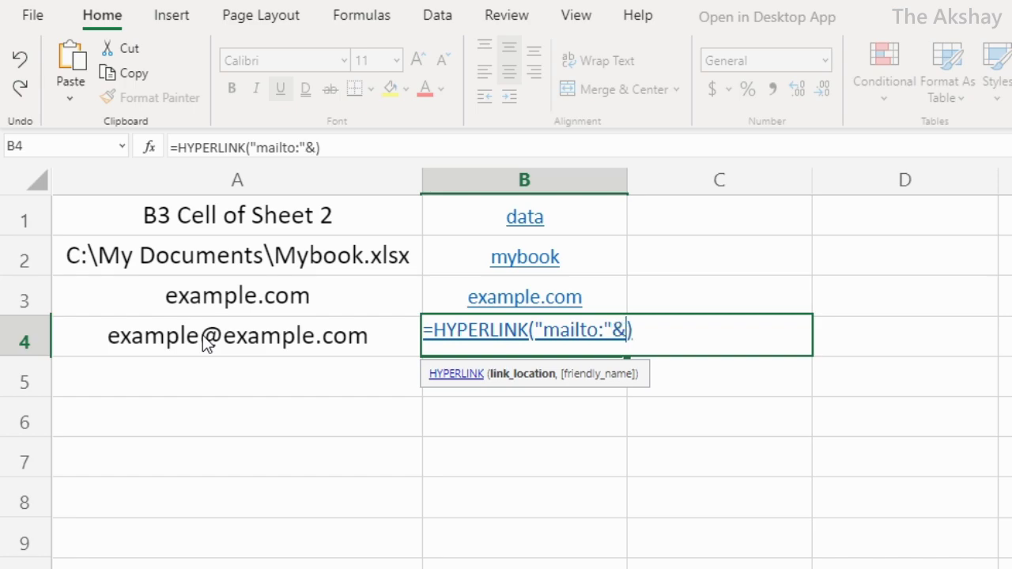
click(205, 339)
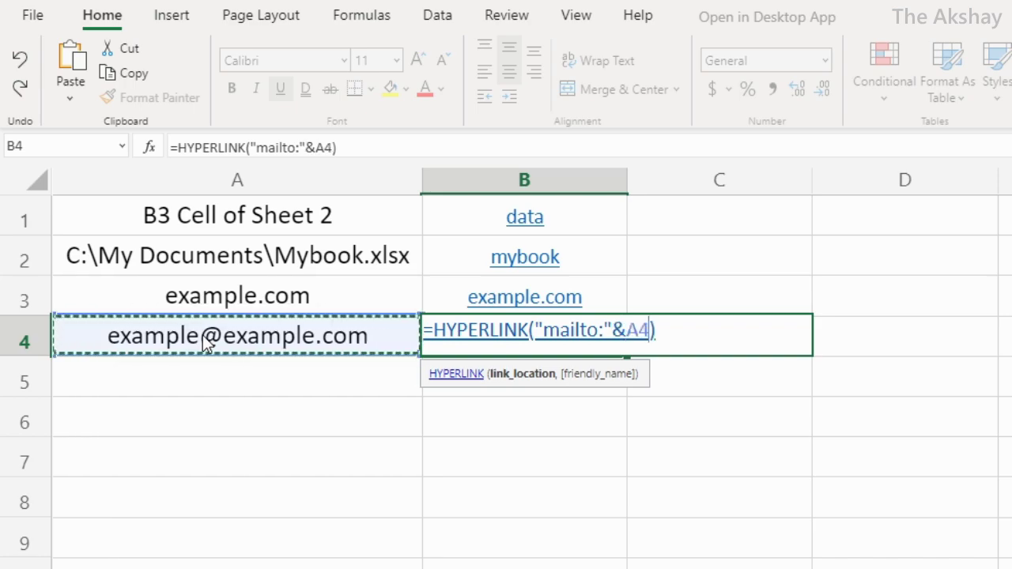
key(Return)
Add the display name "mail" to B4's email link formula
key(Up)
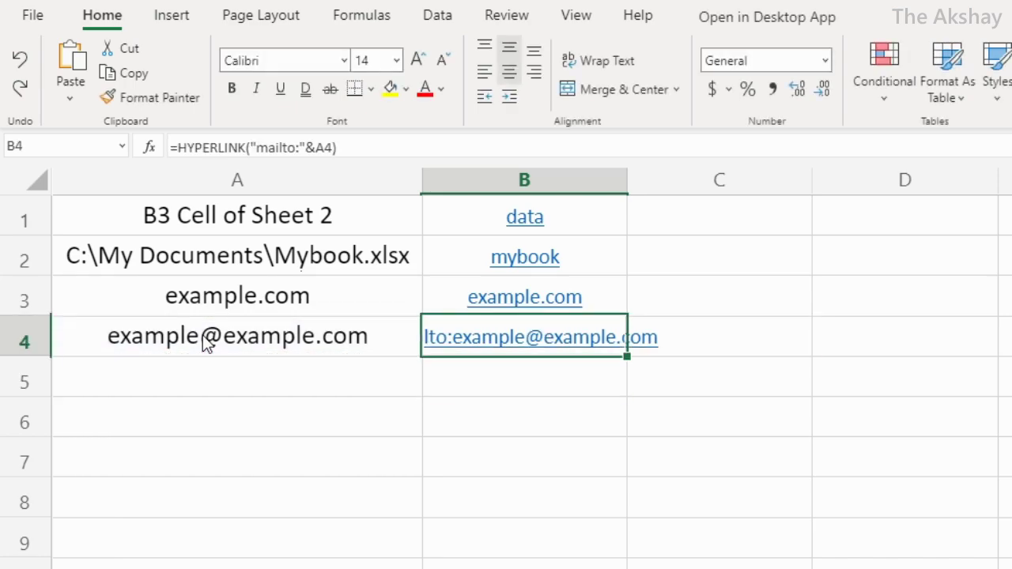
key(F2)
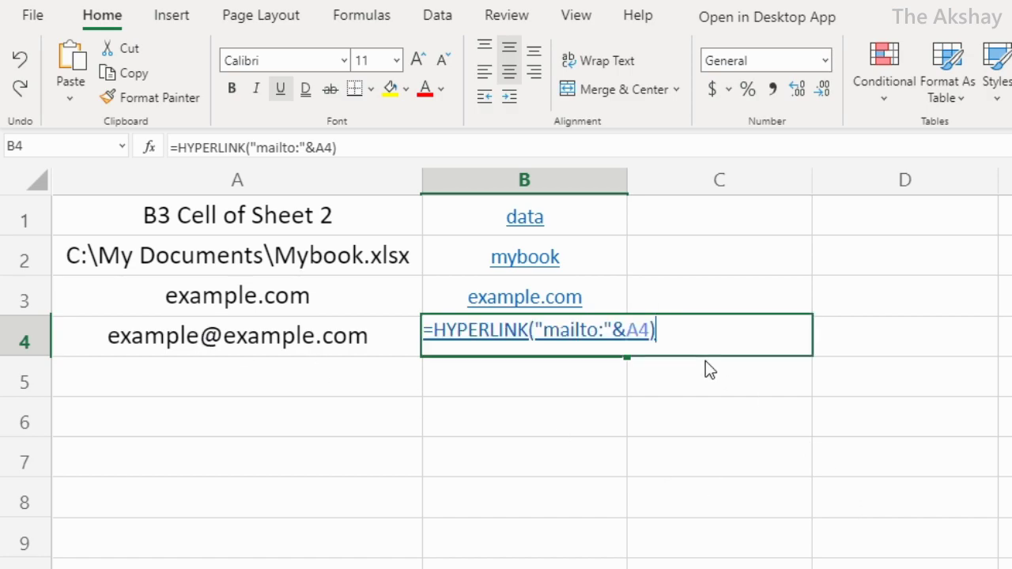
text(,")
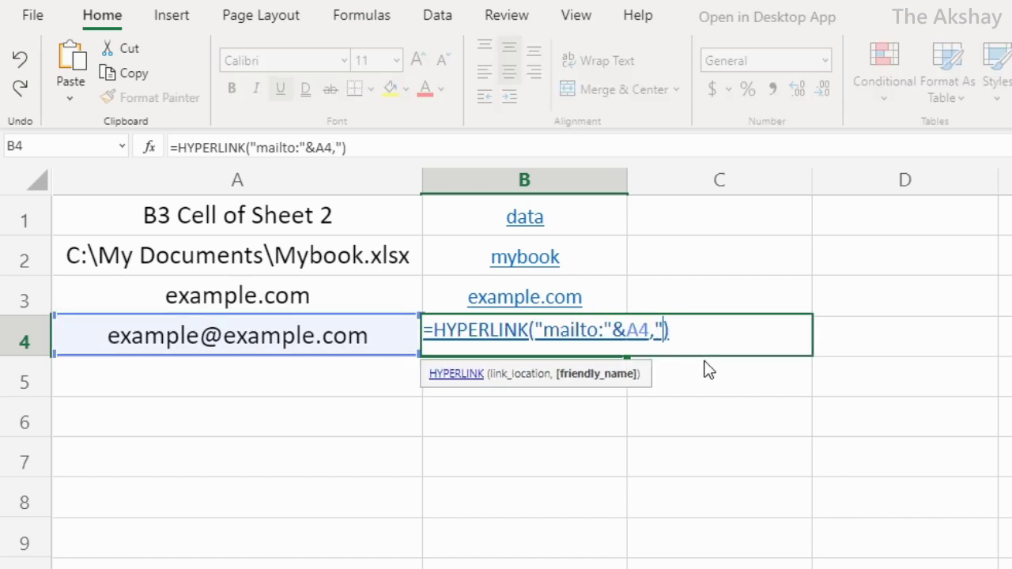
text(mail)
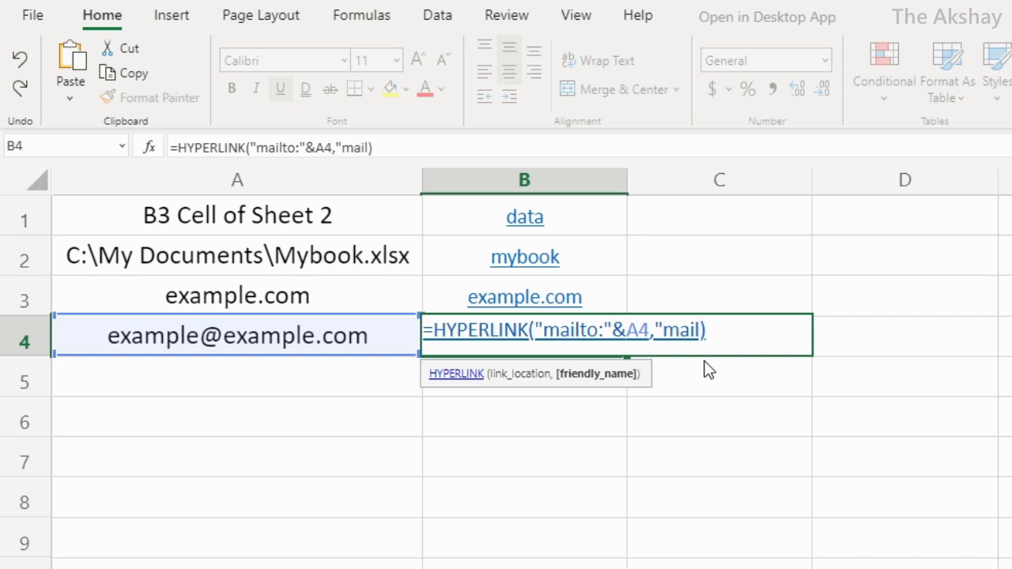
text(")
key(Return)
key(Up)
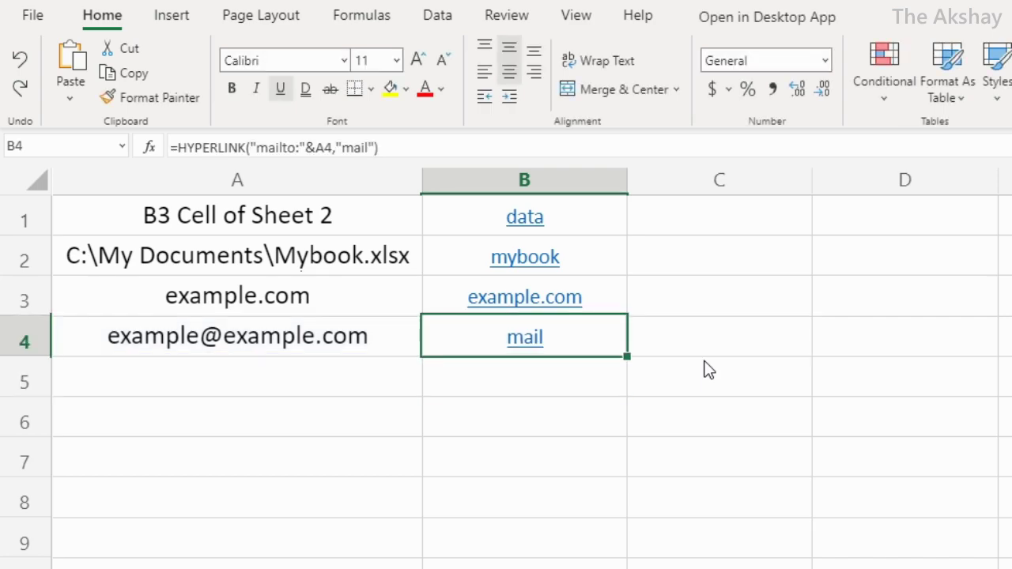